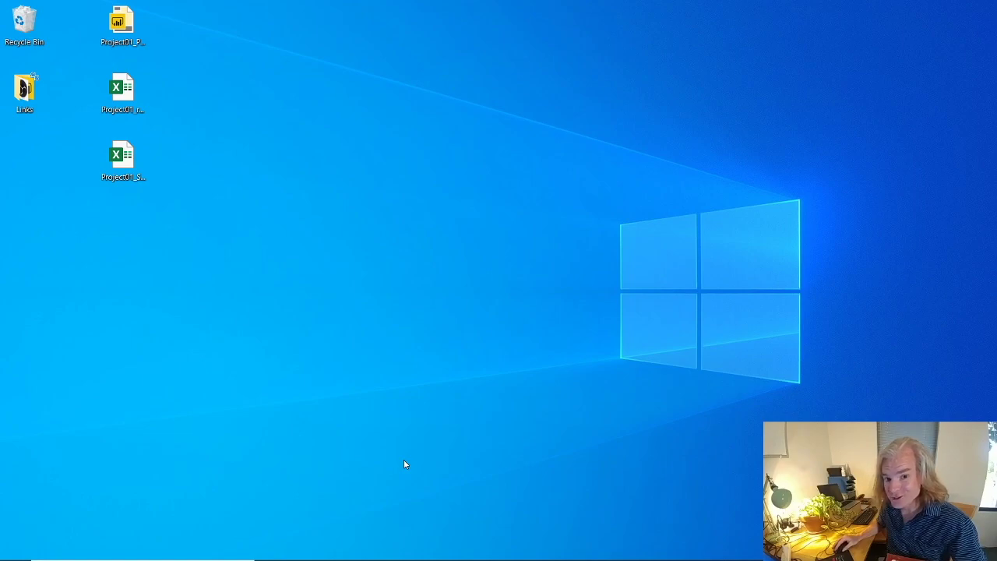
- Restore the Power BI Desktop window showing the Project01_Pbix report's OverallCurves page
{"action": "mouse_move", "coordinate": [545, 559]}
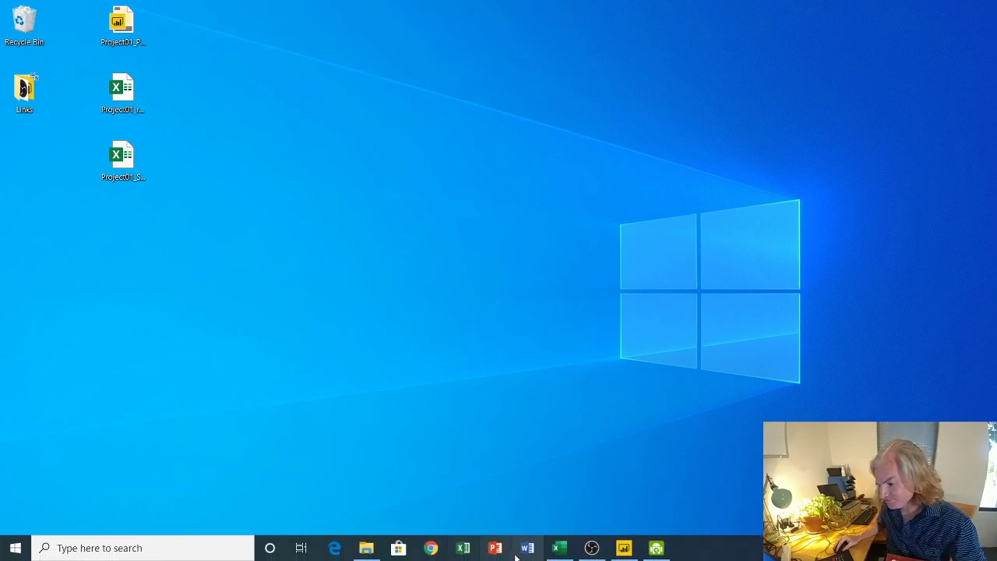
{"action": "left_click", "coordinate": [619, 549]}
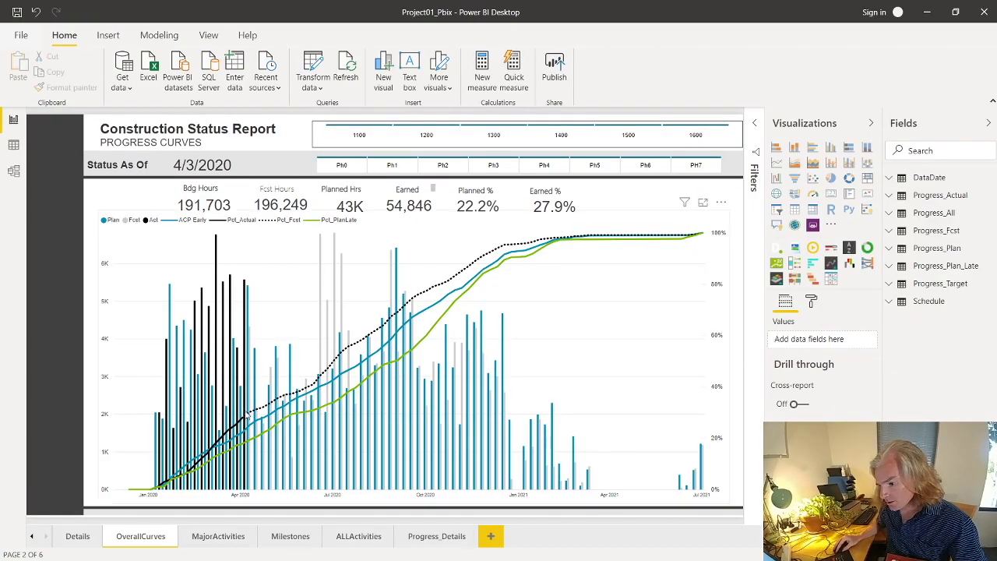
{"action": "mouse_move", "coordinate": [245, 420]}
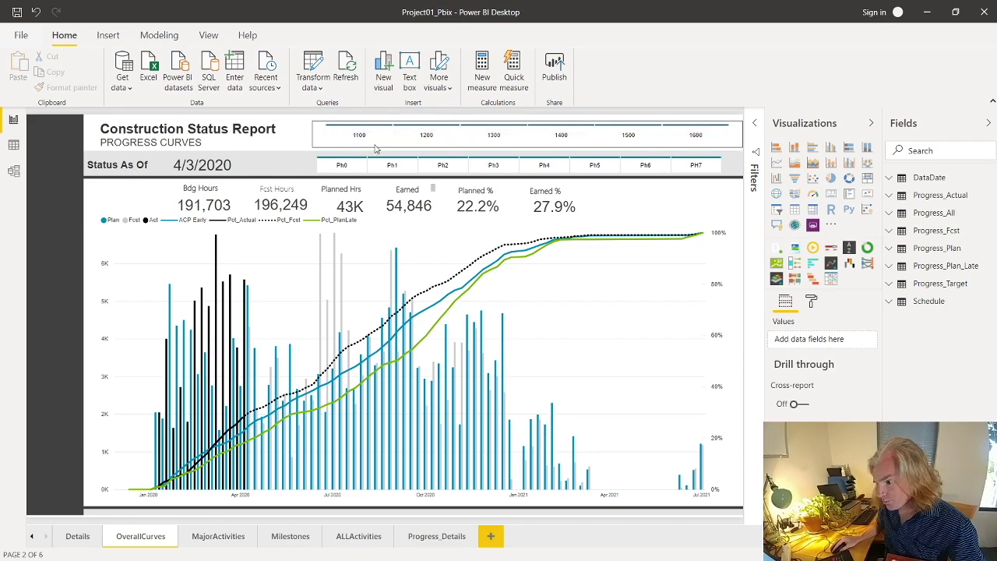
{"action": "left_click", "coordinate": [638, 139]}
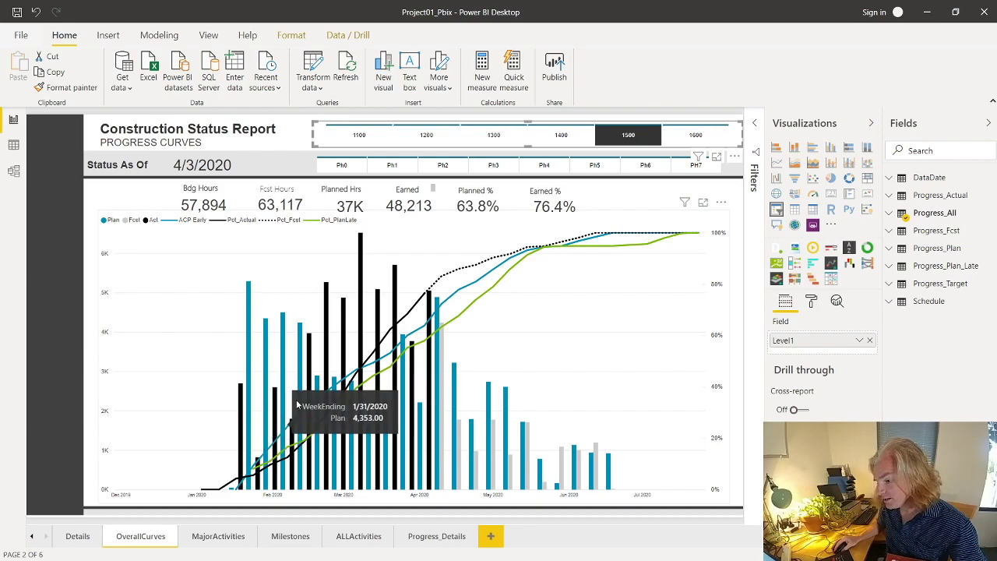
{"action": "left_click", "coordinate": [599, 142]}
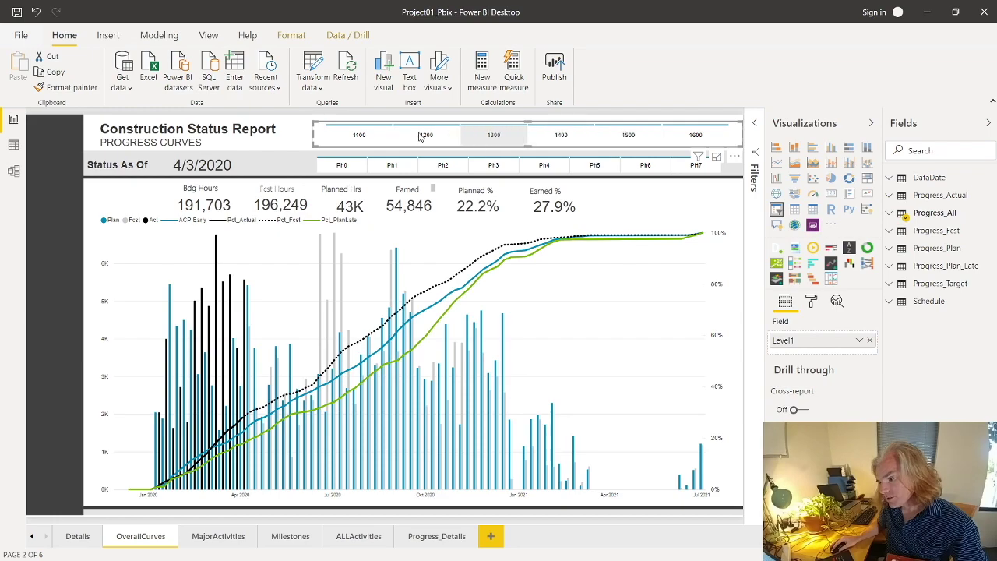
{"action": "left_click", "coordinate": [636, 136]}
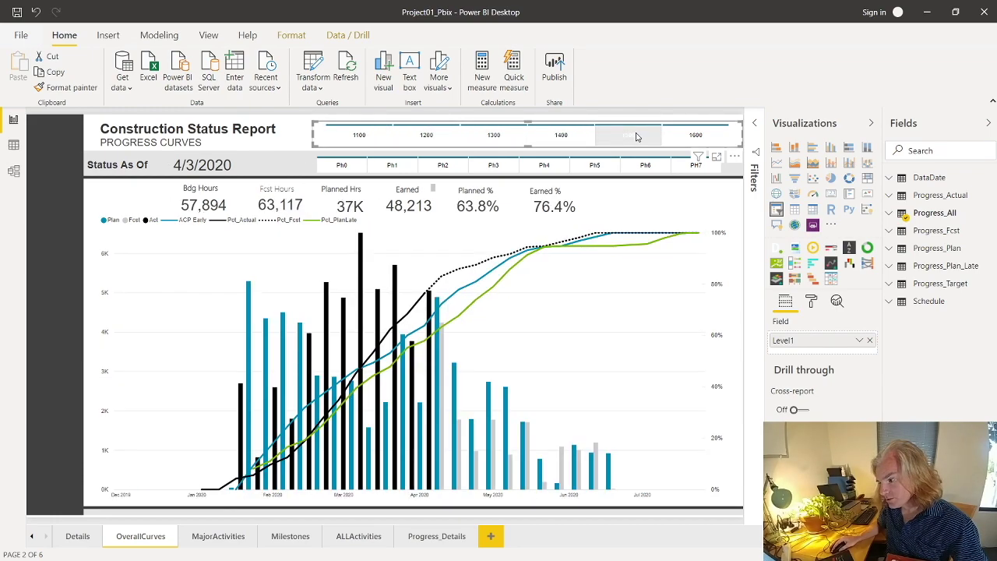
{"action": "left_click", "coordinate": [596, 171]}
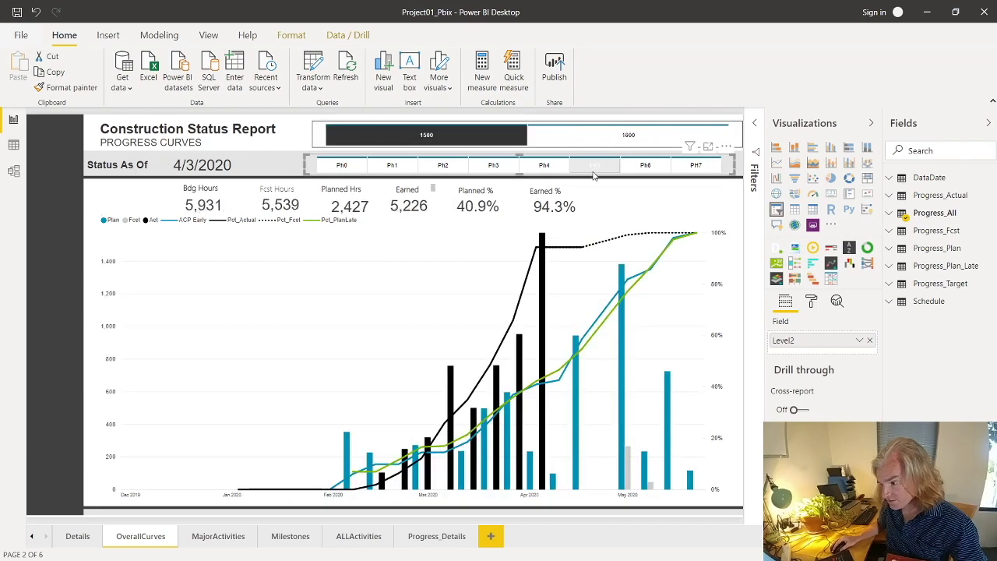
{"action": "left_click", "coordinate": [593, 170]}
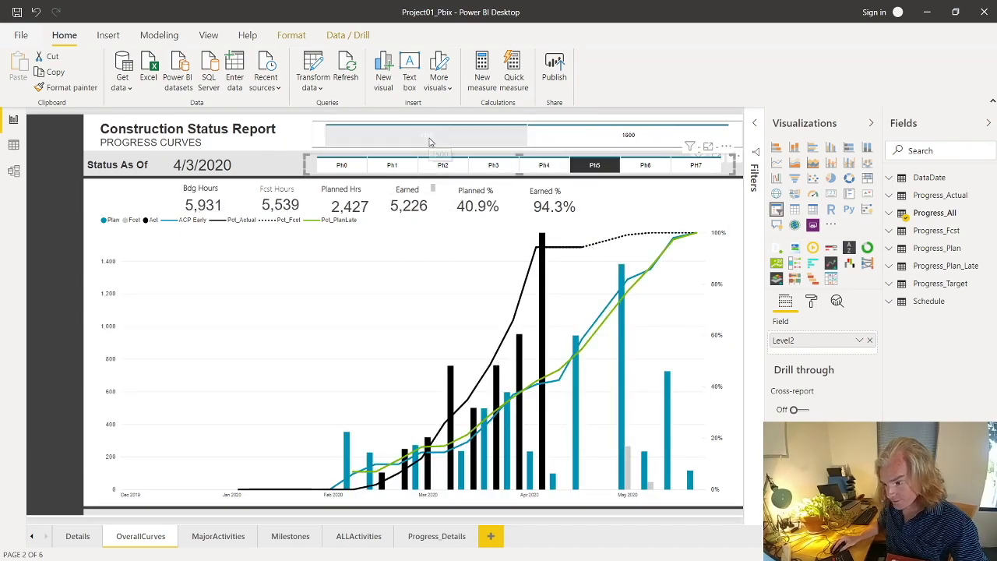
{"action": "left_click", "coordinate": [601, 169]}
{"action": "left_click", "coordinate": [603, 170]}
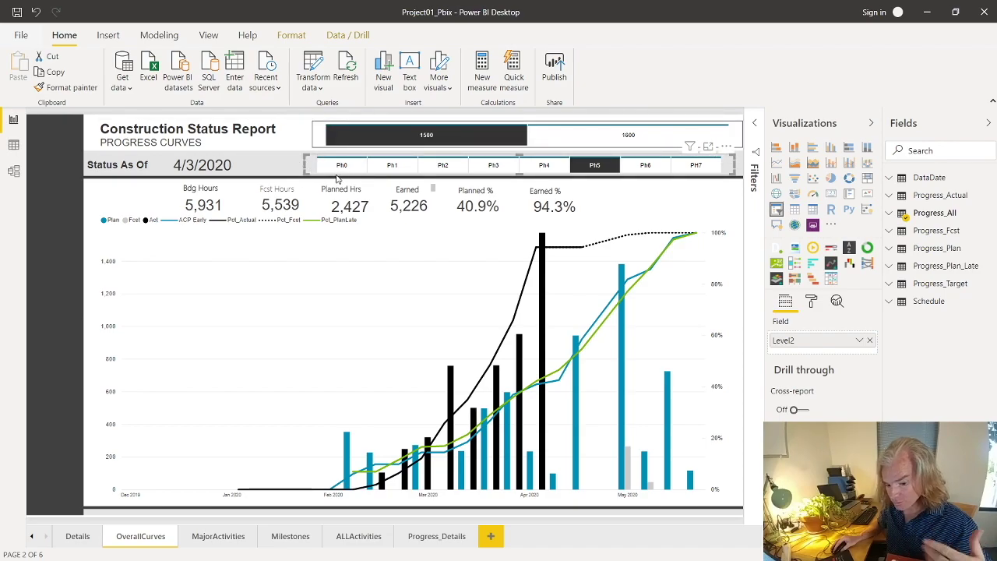
{"action": "left_click", "coordinate": [412, 134]}
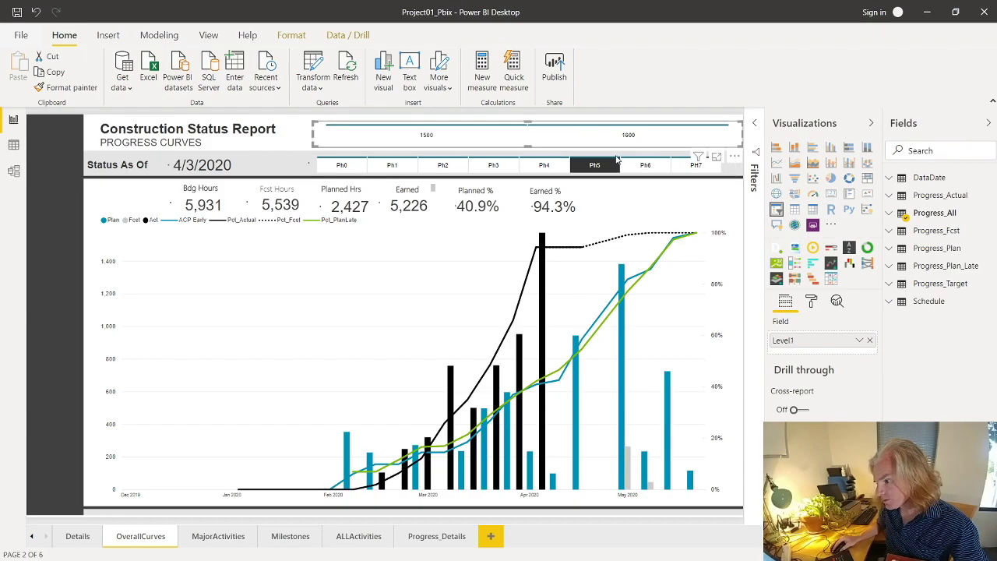
{"action": "left_click", "coordinate": [610, 164]}
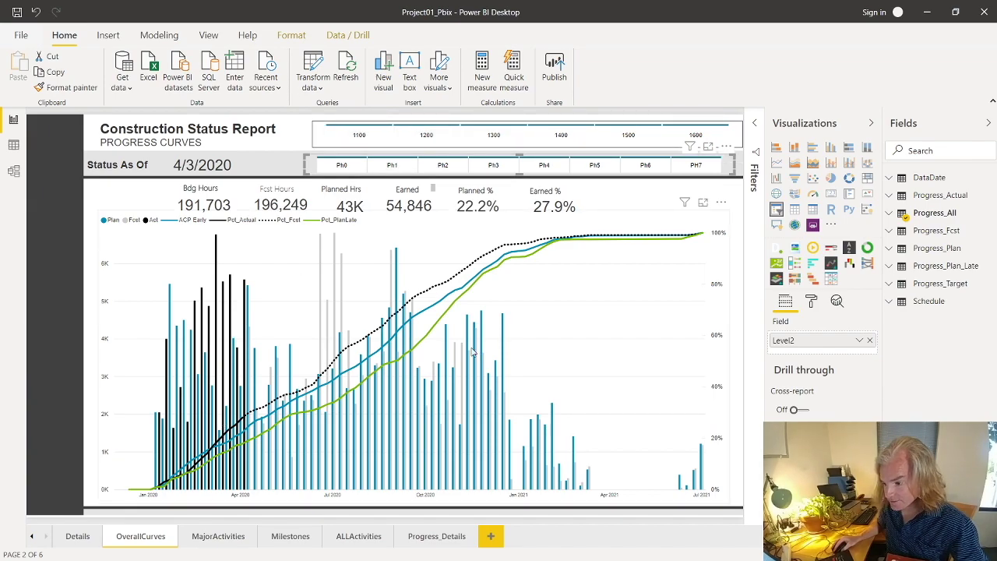
{"action": "mouse_move", "coordinate": [405, 377]}
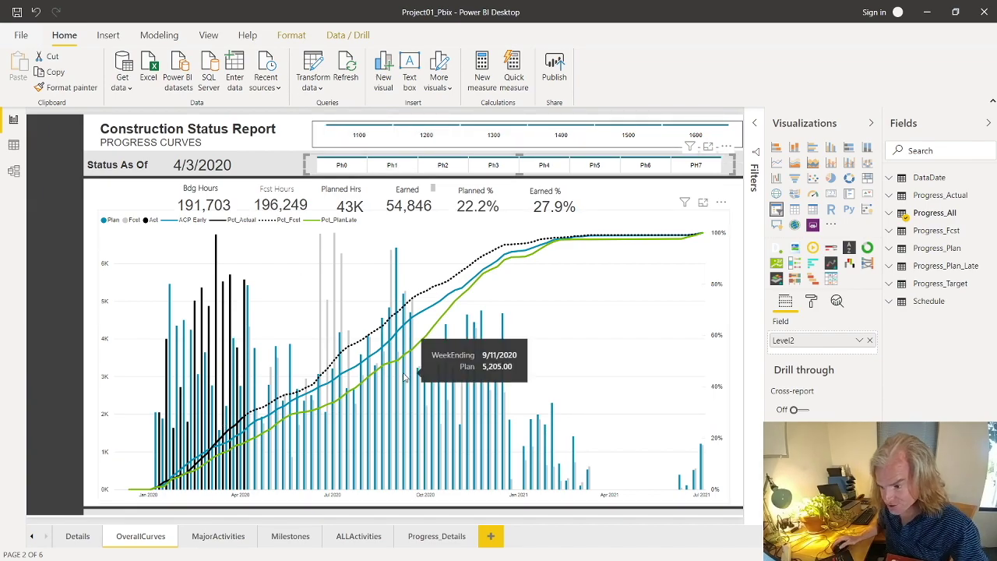
{"action": "left_click", "coordinate": [77, 536]}
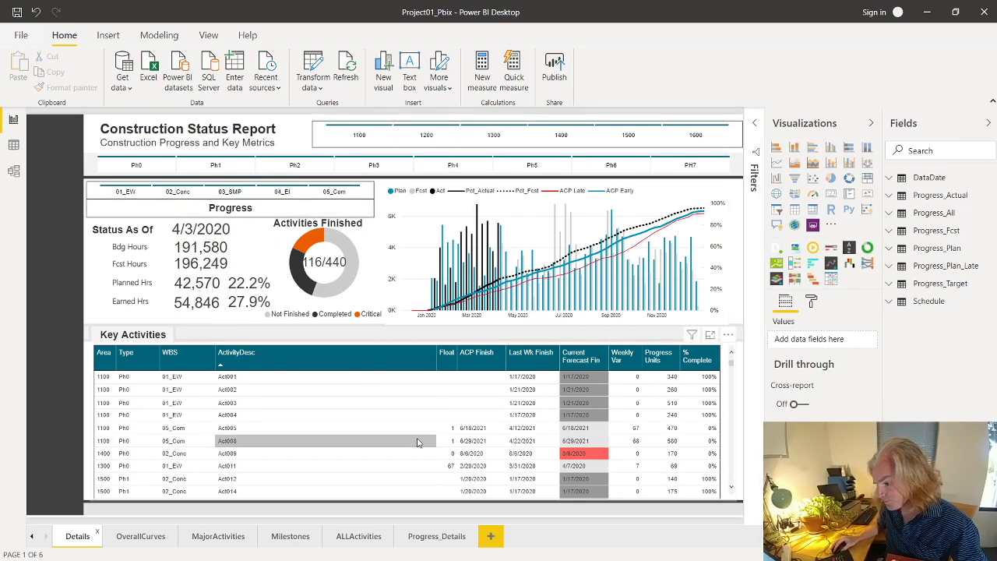
- Scroll the Key Activities table down and back up to Act001
{"action": "scroll", "coordinate": [477, 450], "scroll_direction": "down", "scroll_amount": 7}
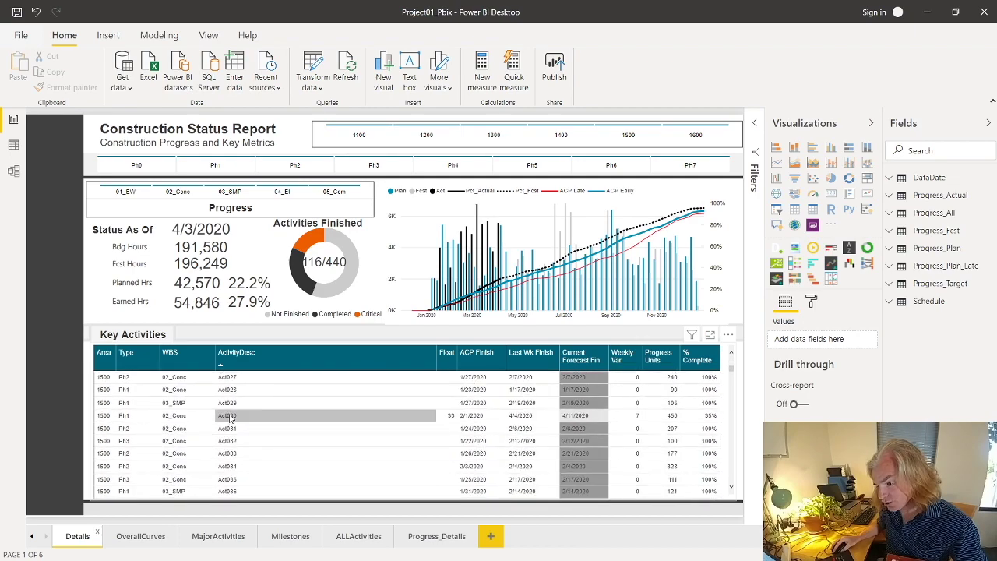
{"action": "scroll", "coordinate": [233, 410], "scroll_direction": "up", "scroll_amount": 7}
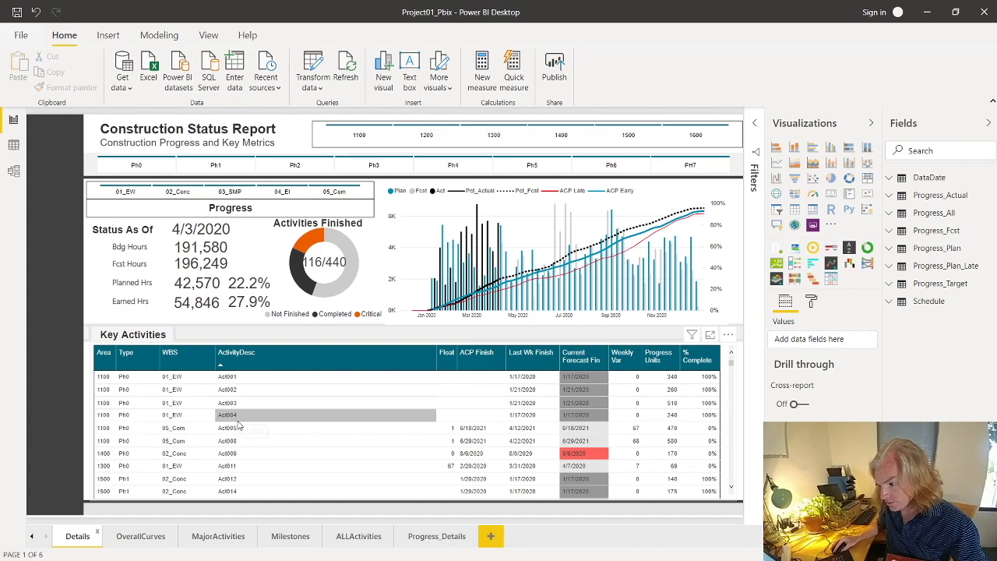
{"action": "left_click", "coordinate": [238, 419]}
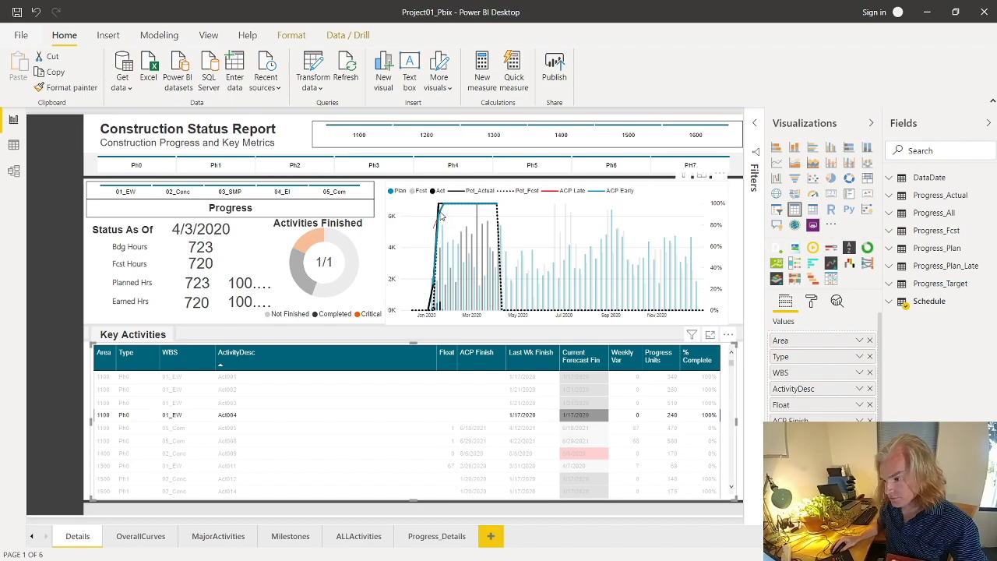
{"action": "mouse_move", "coordinate": [441, 223]}
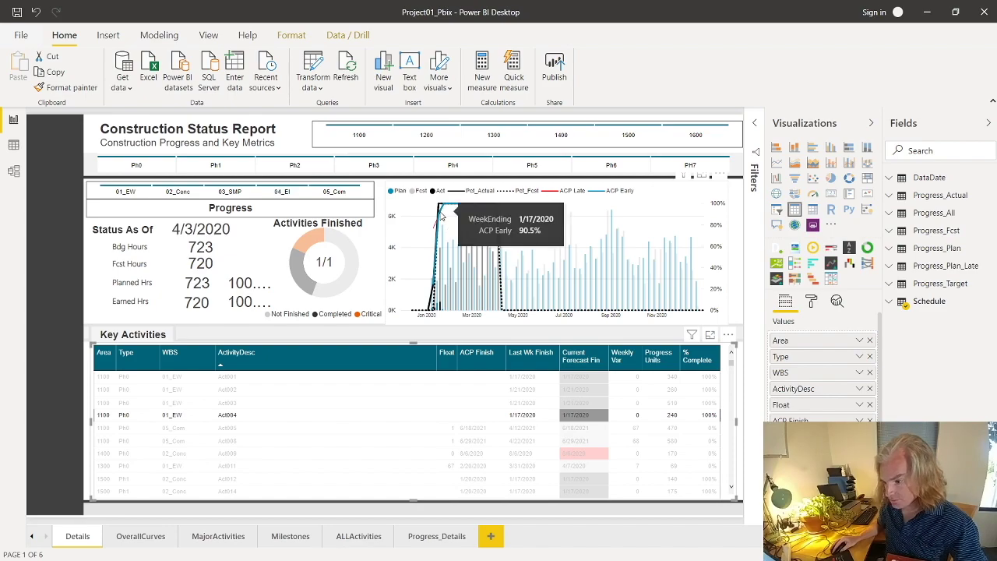
{"action": "left_click", "coordinate": [261, 418]}
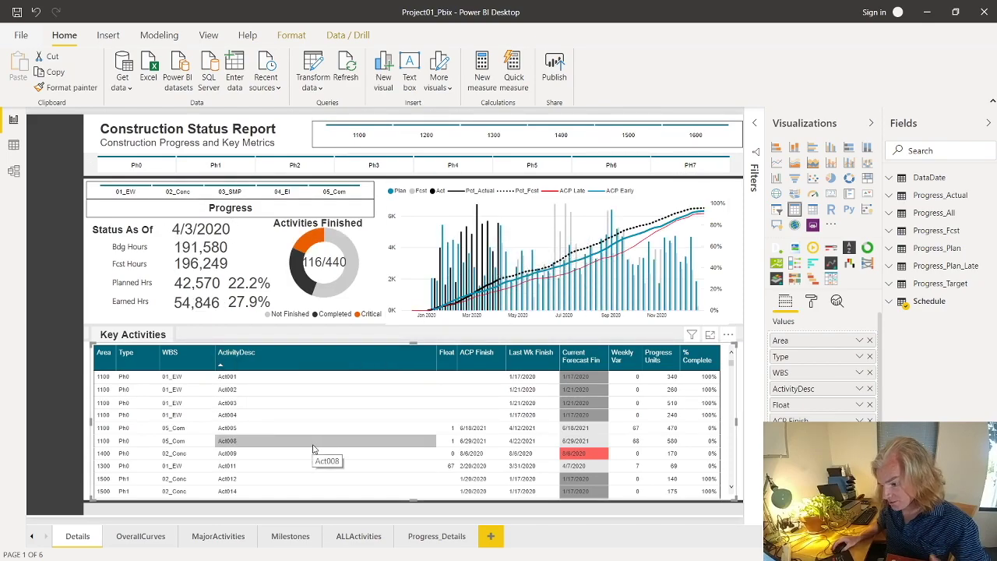
{"action": "scroll", "coordinate": [312, 450], "scroll_direction": "down", "scroll_amount": 5}
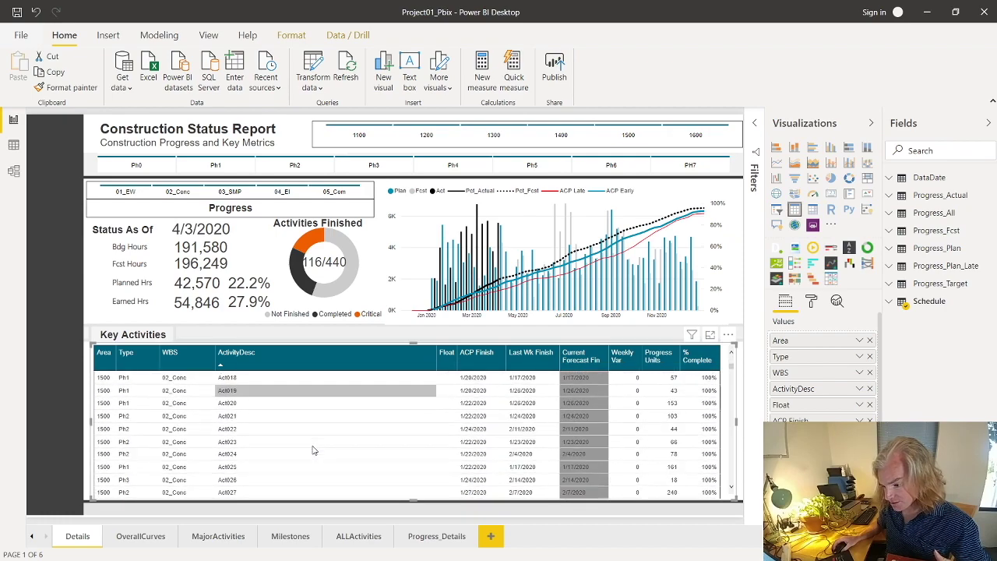
{"action": "scroll", "coordinate": [312, 450], "scroll_direction": "down", "scroll_amount": 1}
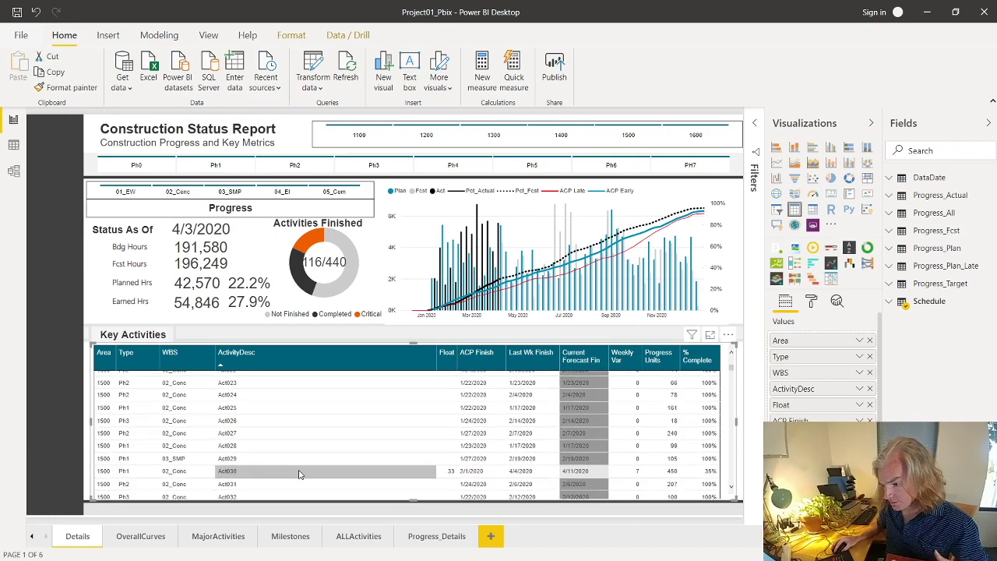
{"action": "left_click", "coordinate": [298, 471]}
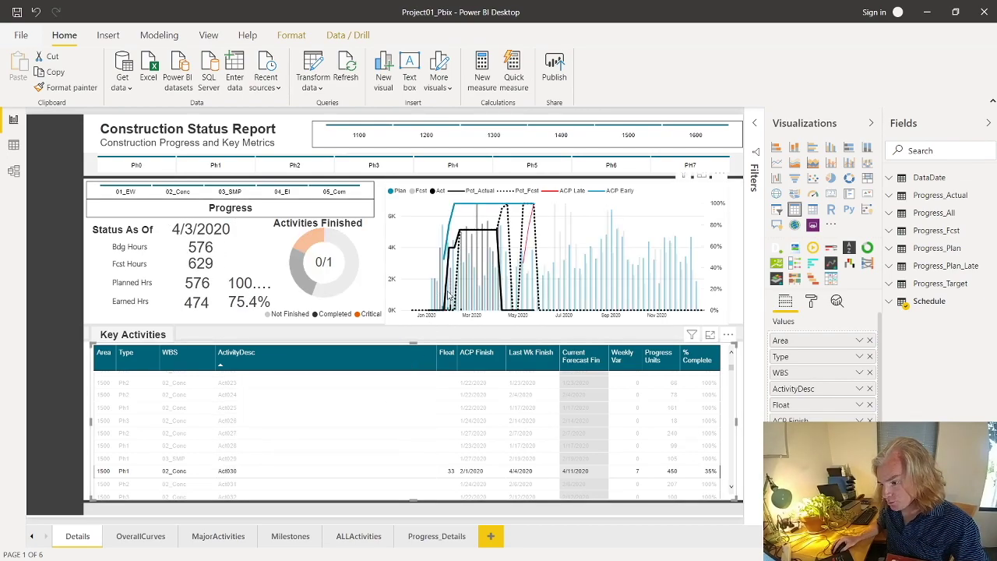
{"action": "mouse_move", "coordinate": [452, 251]}
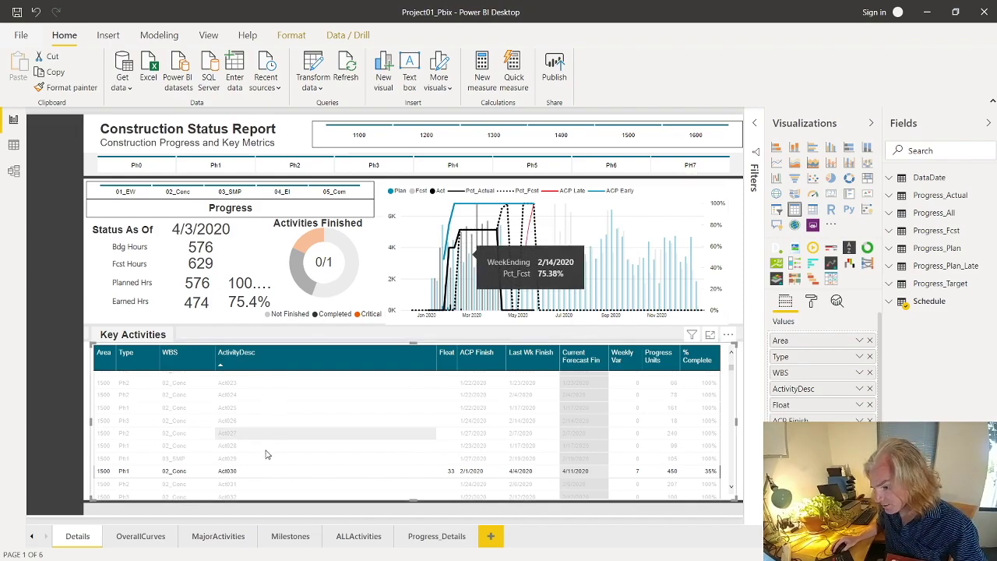
{"action": "left_click", "coordinate": [257, 473]}
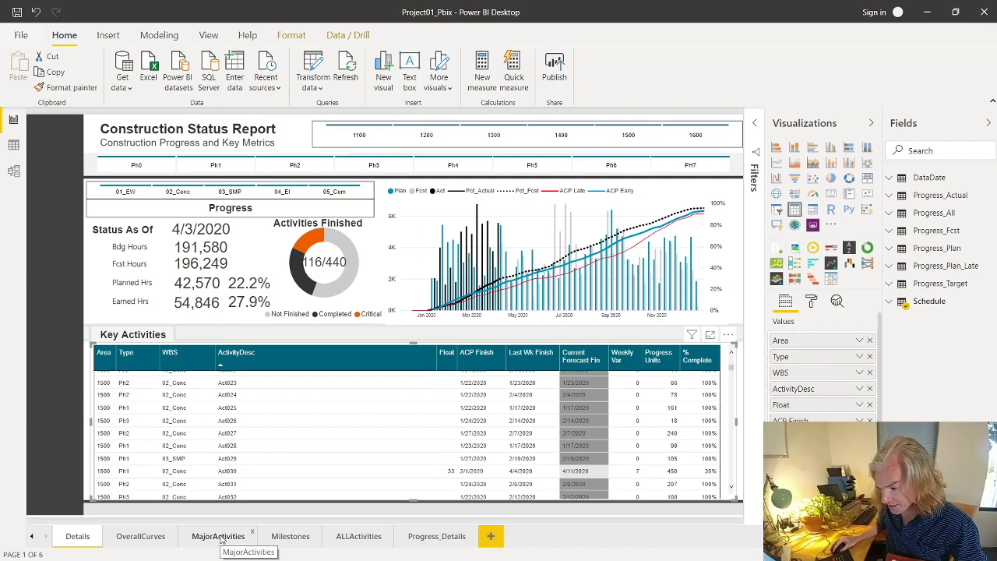
{"action": "left_click", "coordinate": [219, 536]}
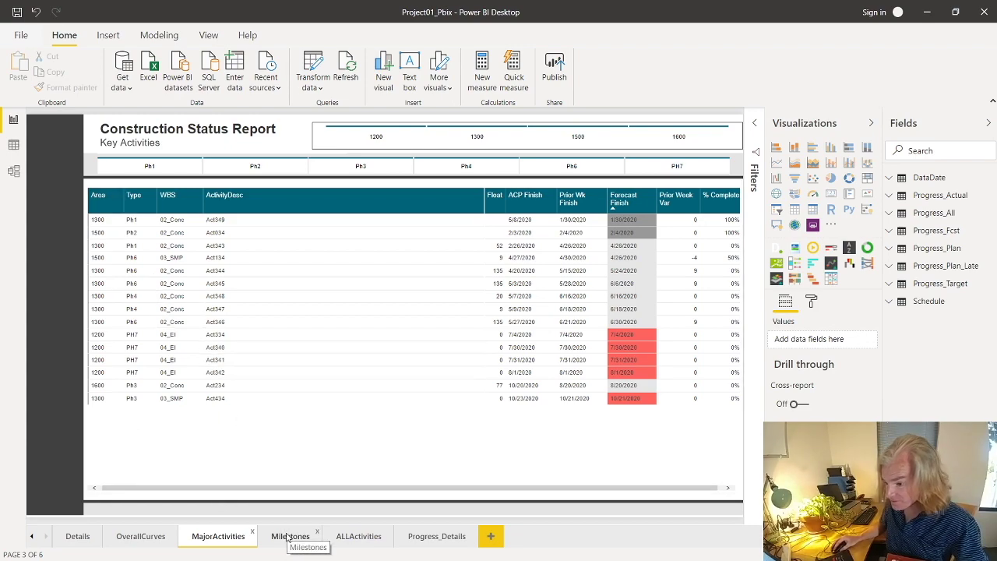
- Switch to the Milestones page listing the 12 major milestones
{"action": "left_click", "coordinate": [290, 536]}
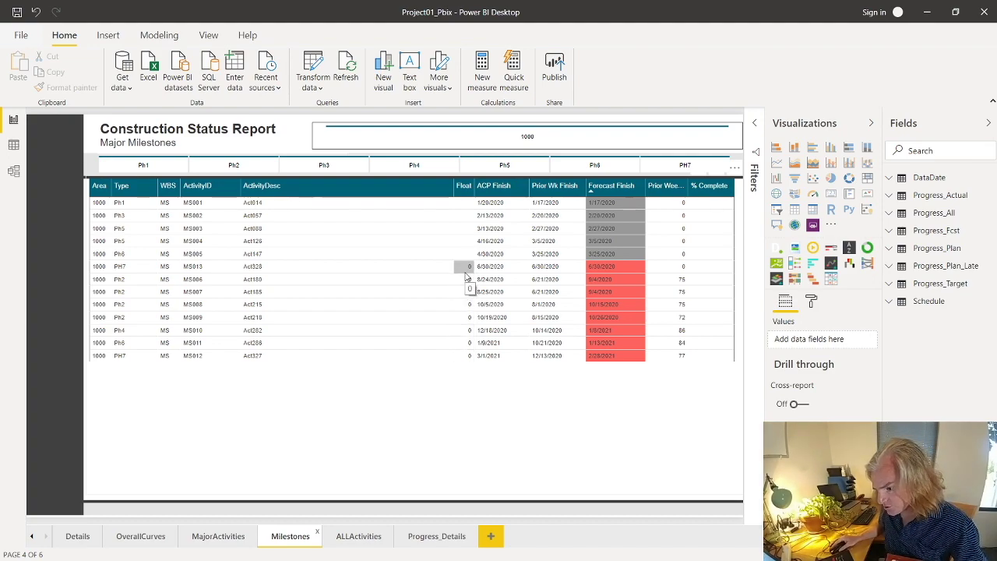
- Switch to the ALLActivities page listing every construction activity by forecast finish
{"action": "left_click", "coordinate": [357, 535]}
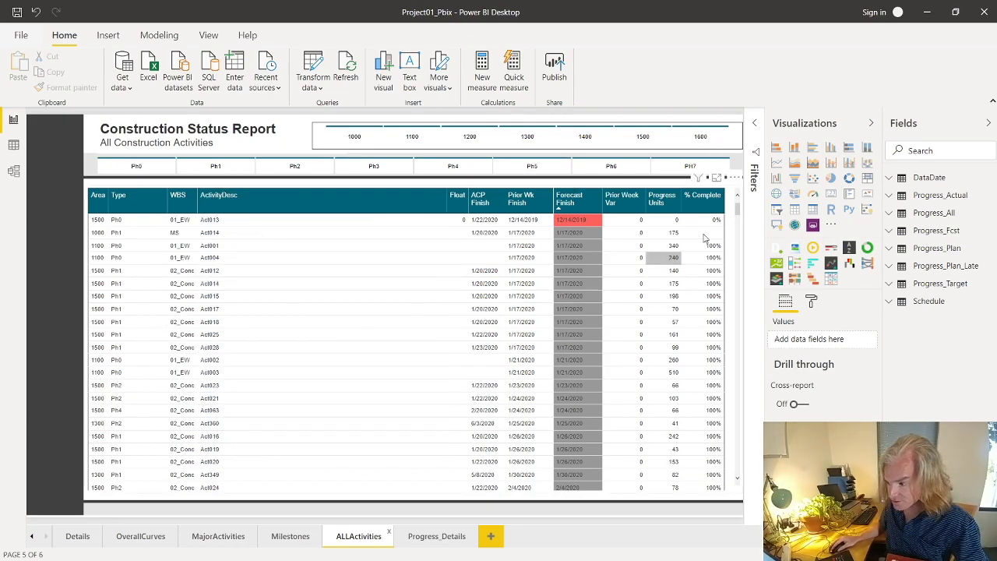
- Scroll down the all-activities table, select it, then move to the Progress_Details page
{"action": "left_click_drag", "start_coordinate": [739, 216], "coordinate": [752, 398]}
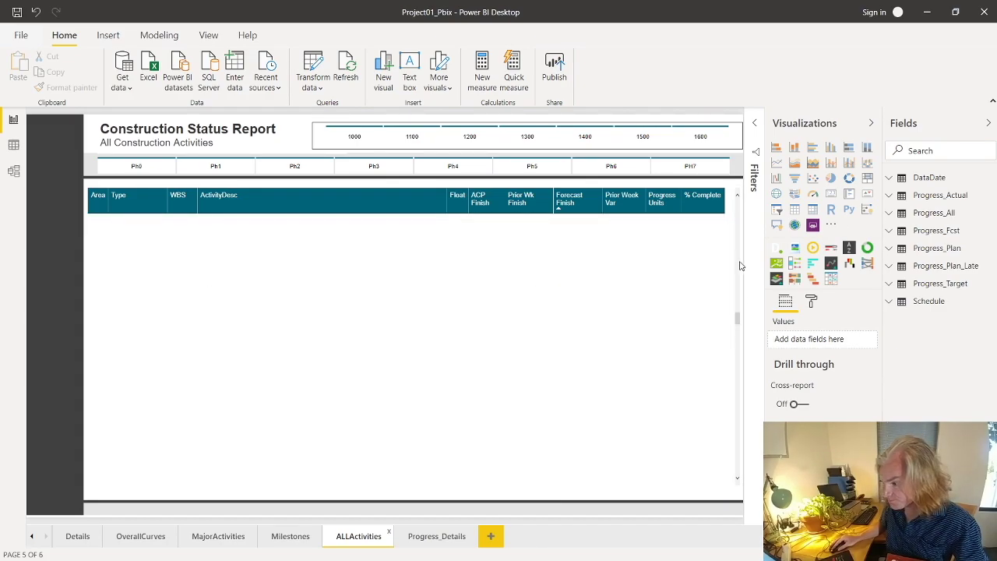
{"action": "left_click", "coordinate": [416, 430]}
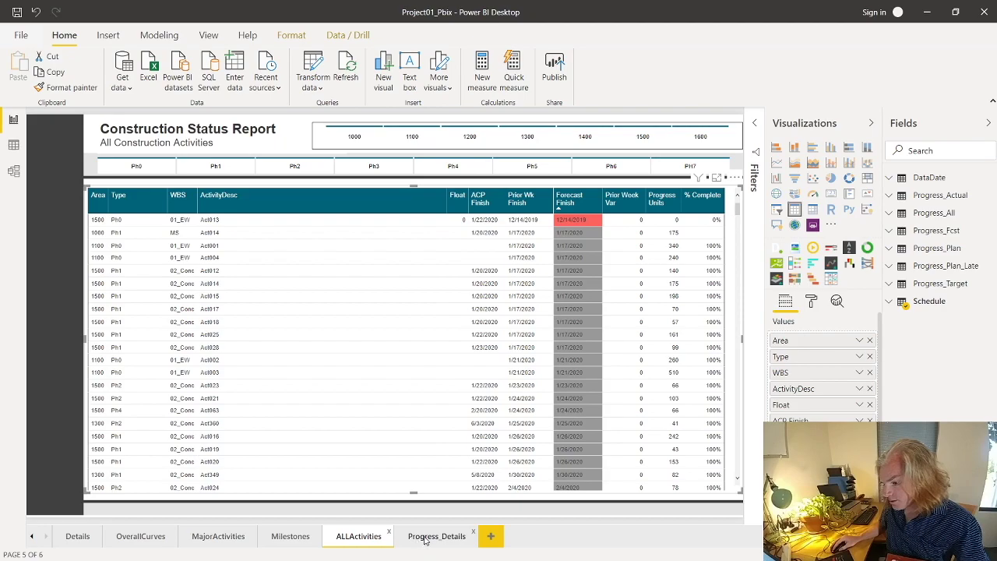
{"action": "left_click", "coordinate": [424, 537]}
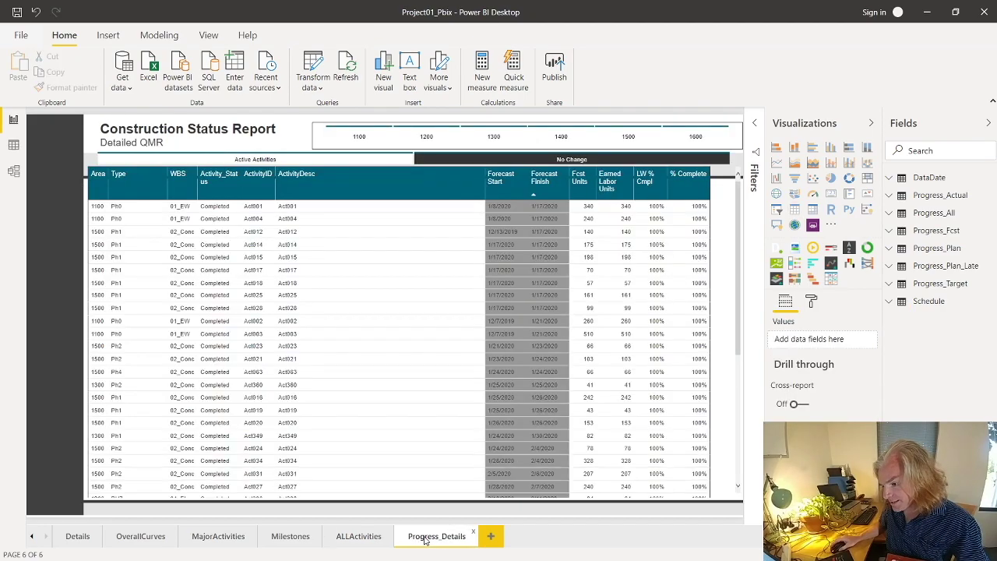
- Select the No Change slicer on the Progress_Details page
{"action": "left_click", "coordinate": [467, 156]}
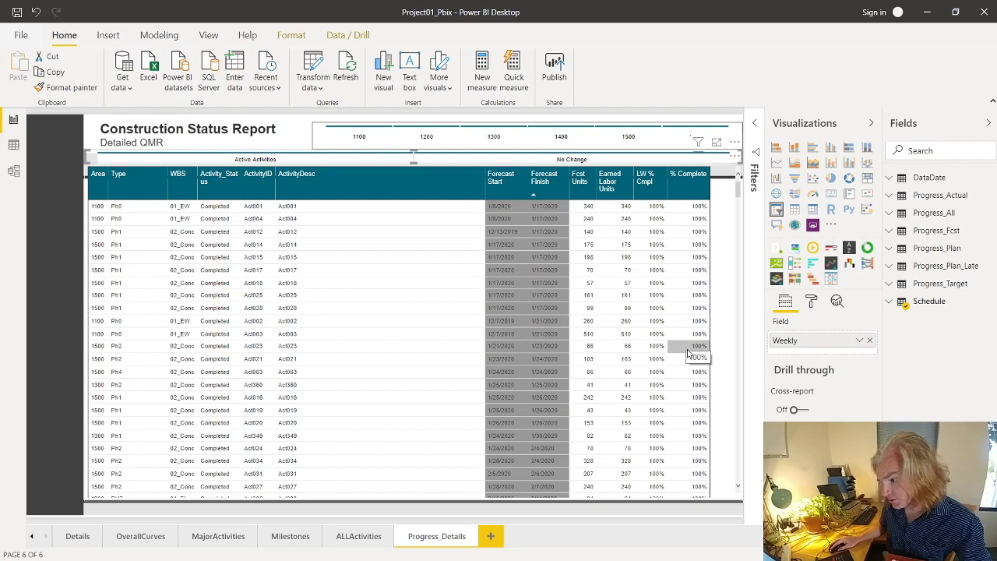
{"action": "left_click", "coordinate": [218, 161]}
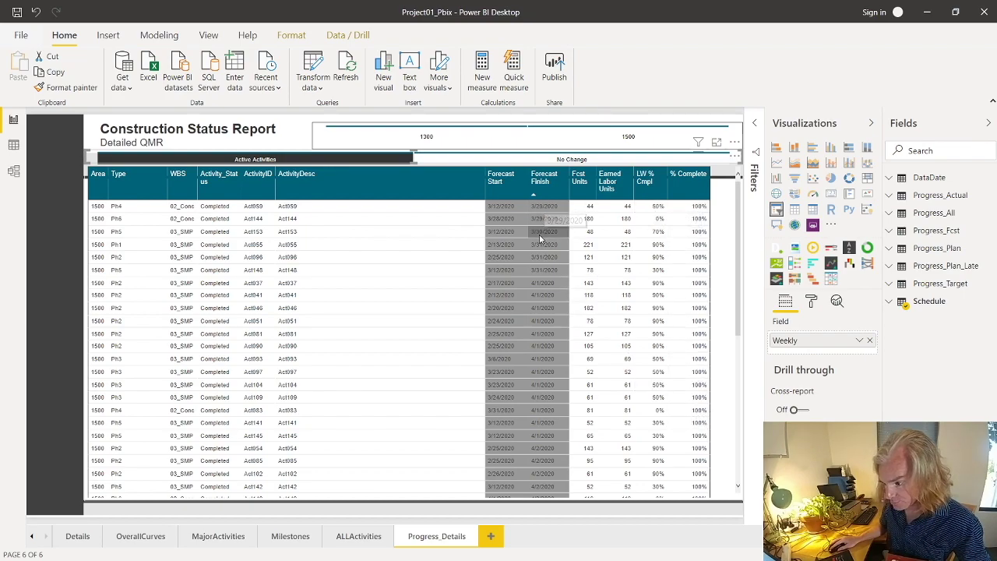
{"action": "scroll", "coordinate": [730, 465], "scroll_direction": "down", "scroll_amount": 7}
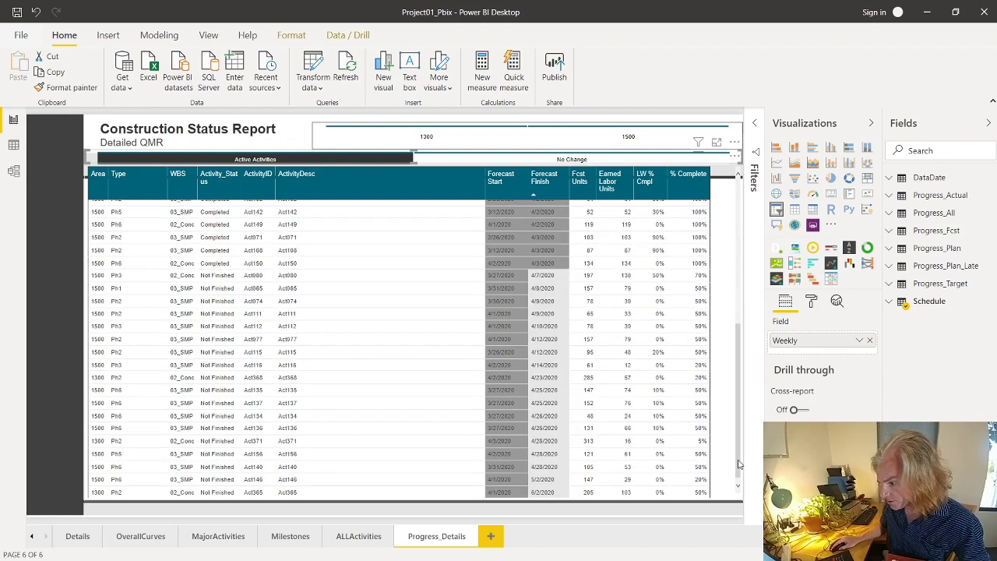
{"action": "left_click", "coordinate": [623, 384]}
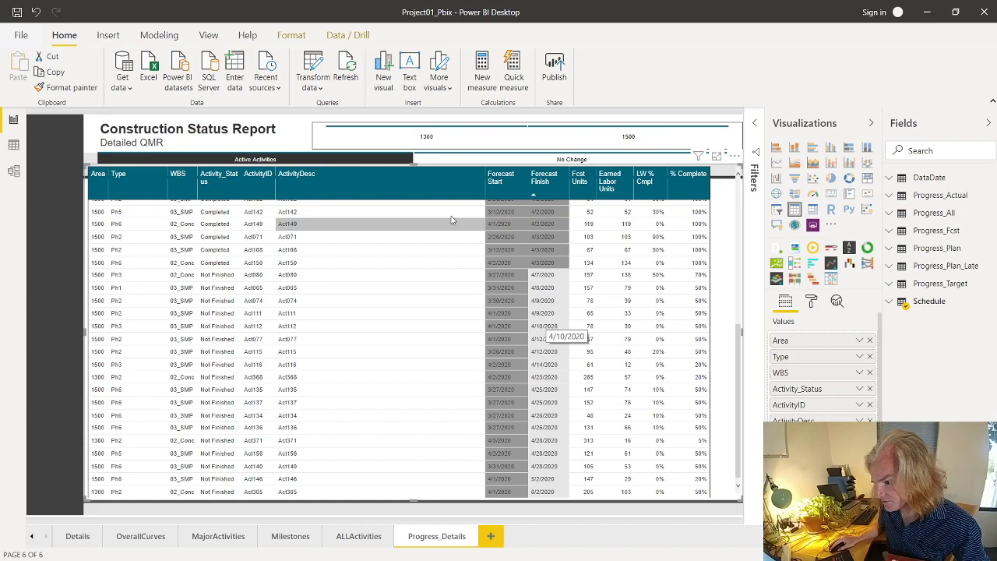
{"action": "left_click", "coordinate": [363, 164]}
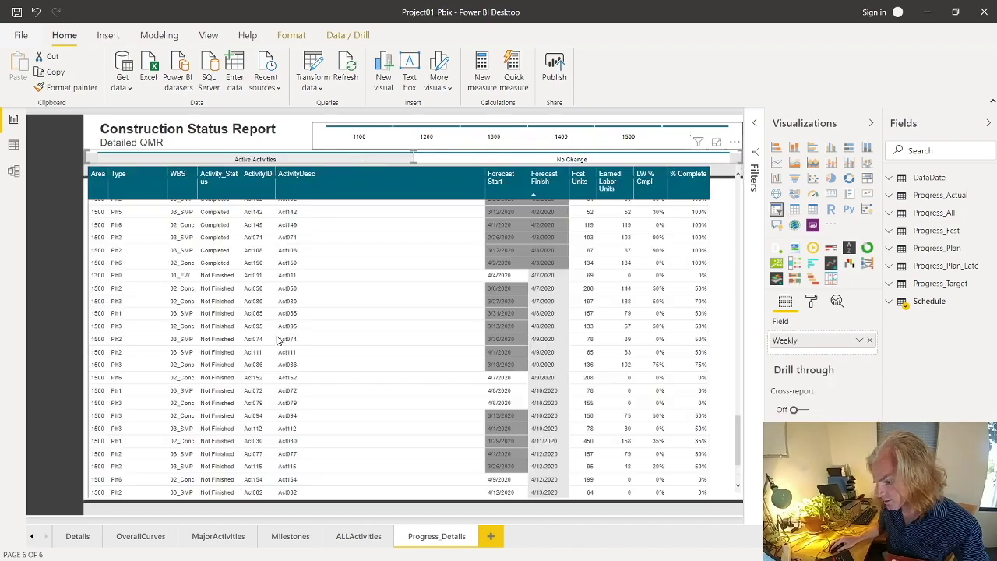
{"action": "left_click", "coordinate": [77, 536]}
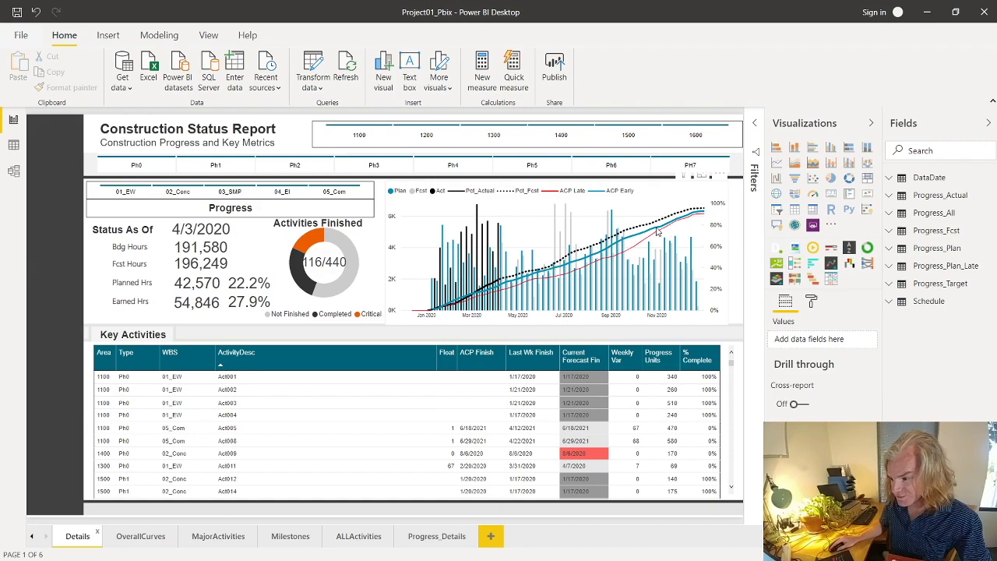
- Inspect the Details progress line chart, then return to the OverallCurves page
{"action": "mouse_move", "coordinate": [545, 285]}
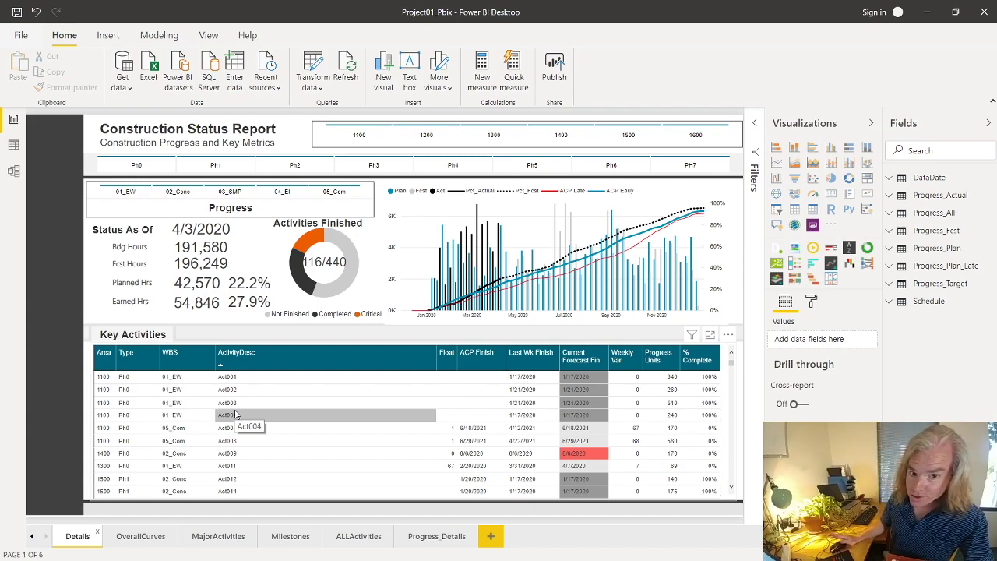
{"action": "left_click", "coordinate": [134, 537]}
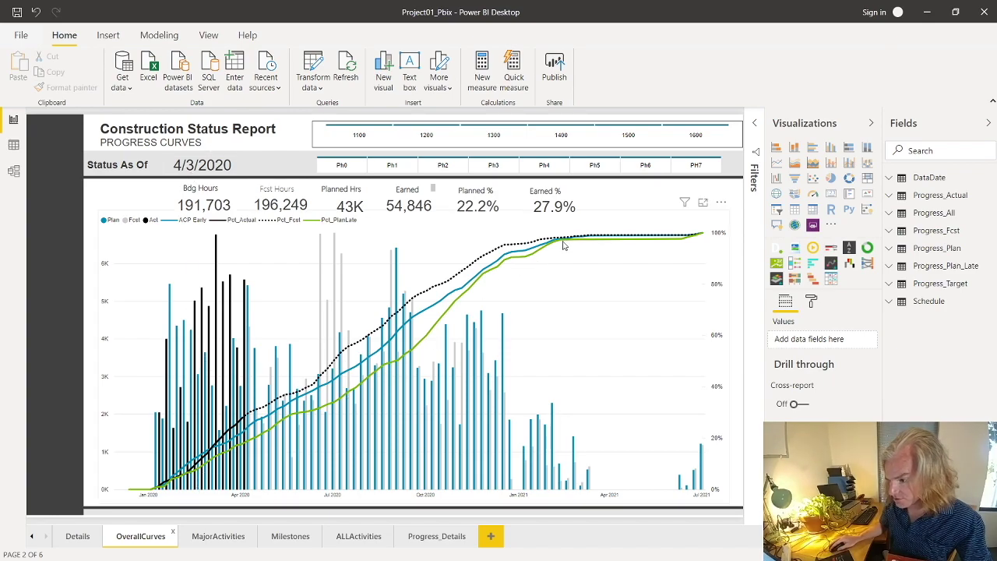
- Check the Pct_PlanLate curve at 97.3% for the week ending 2/12/2021
{"action": "mouse_move", "coordinate": [564, 246]}
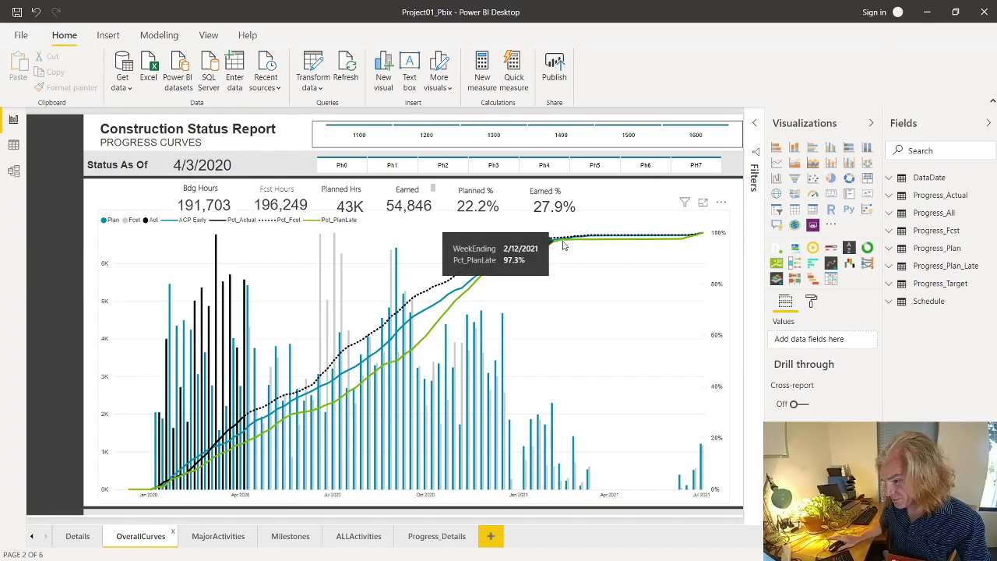